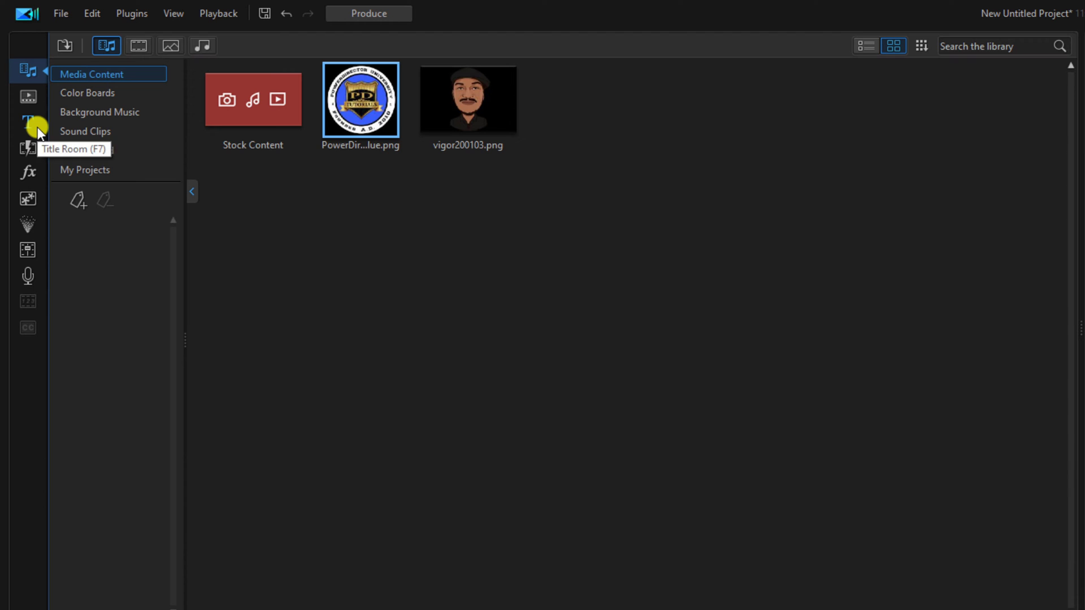
Step: Drag the Default 3D title template onto video track 1 and lengthen it to 10 seconds
click(37, 127)
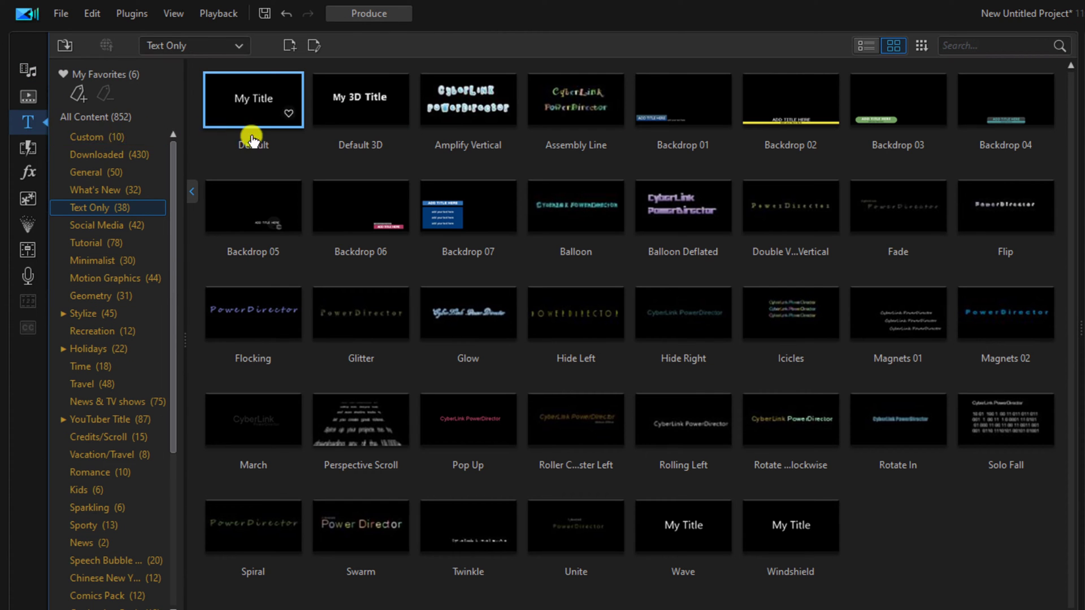
mouse_move(360, 100)
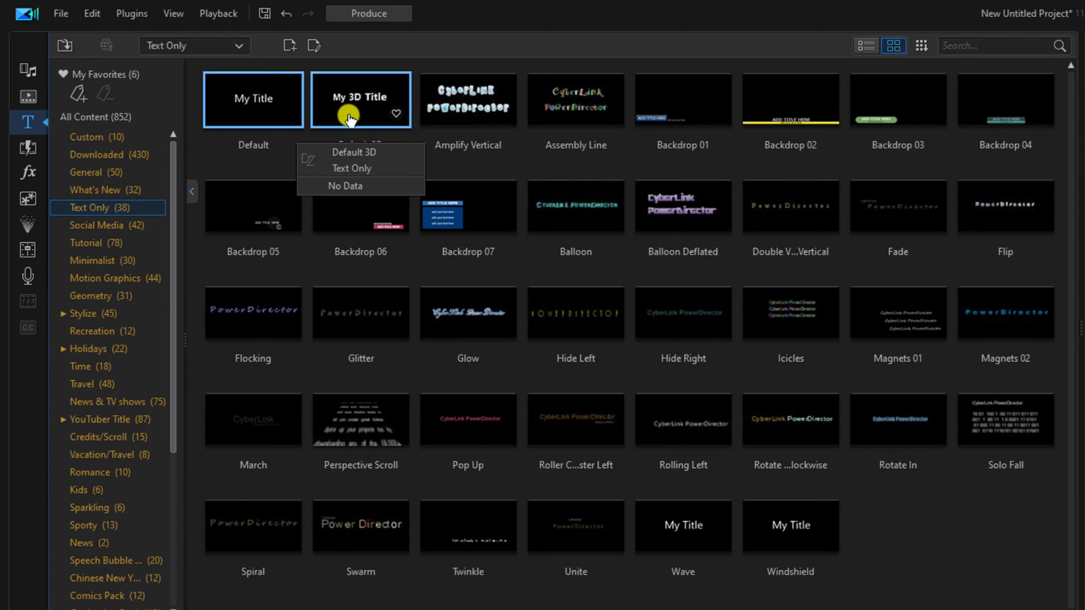
click(347, 117)
drag(348, 117, 90, 212)
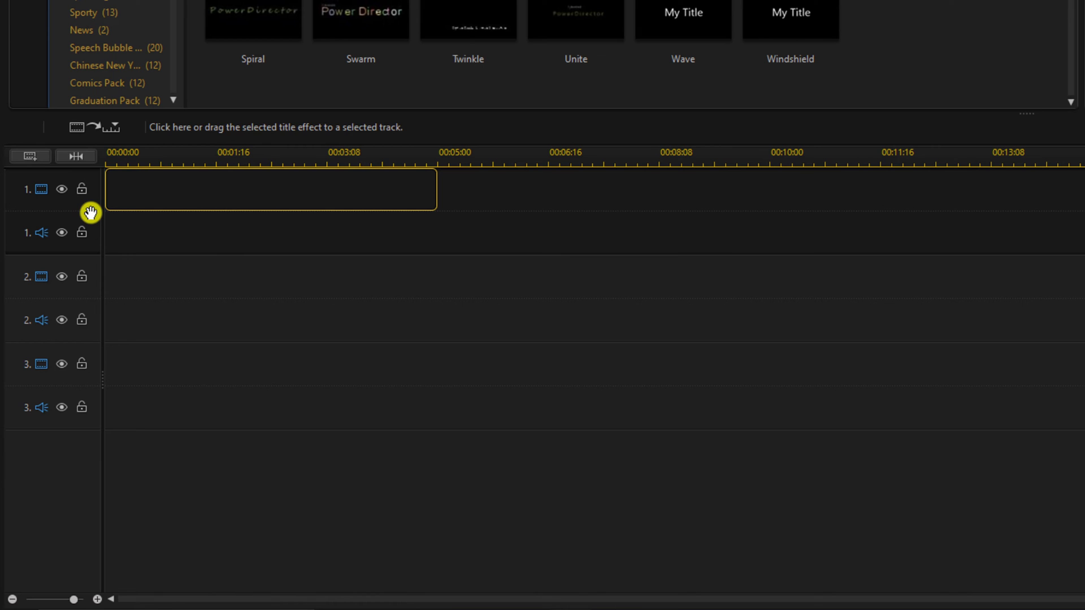
drag(90, 212, 230, 241)
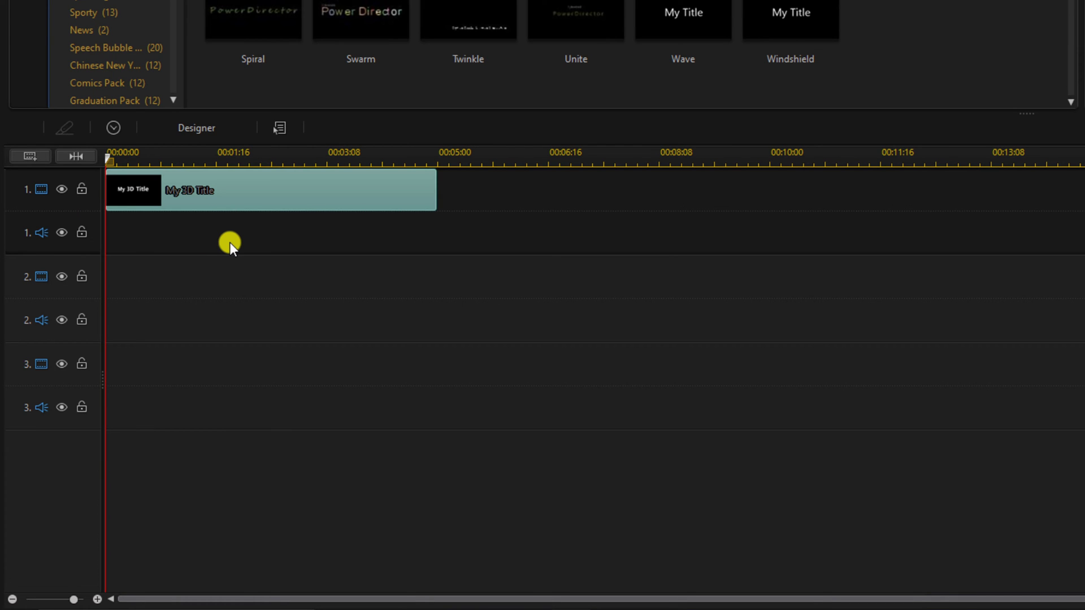
click(117, 131)
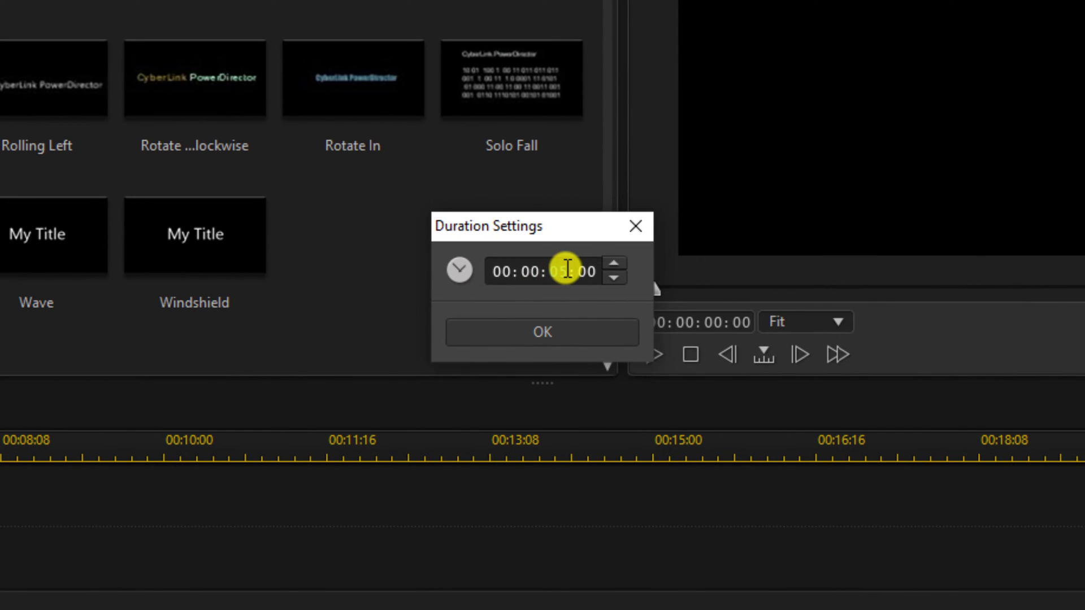
text(10)
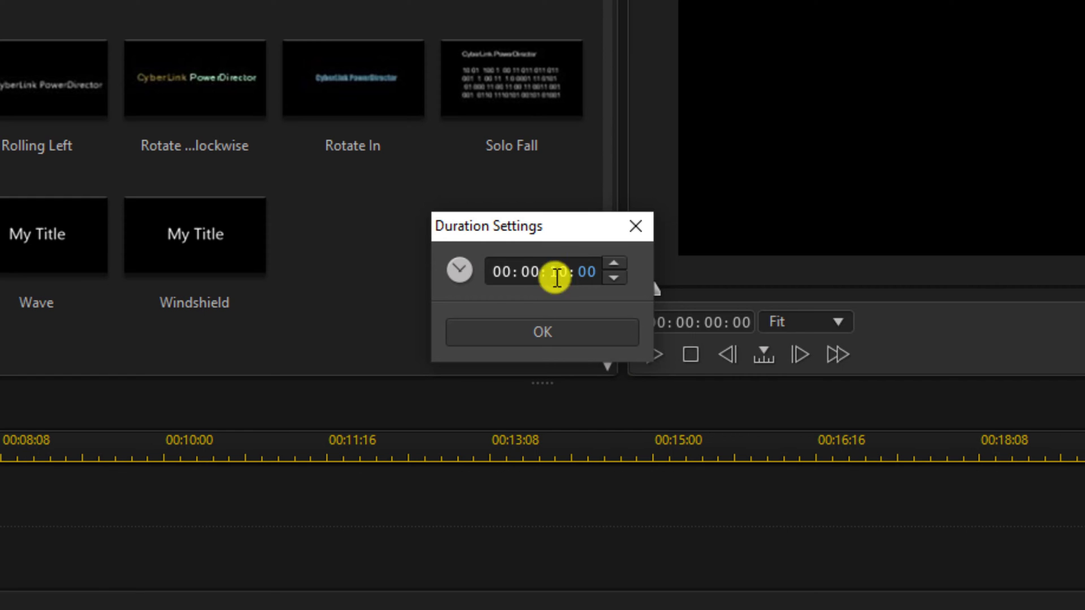
click(598, 331)
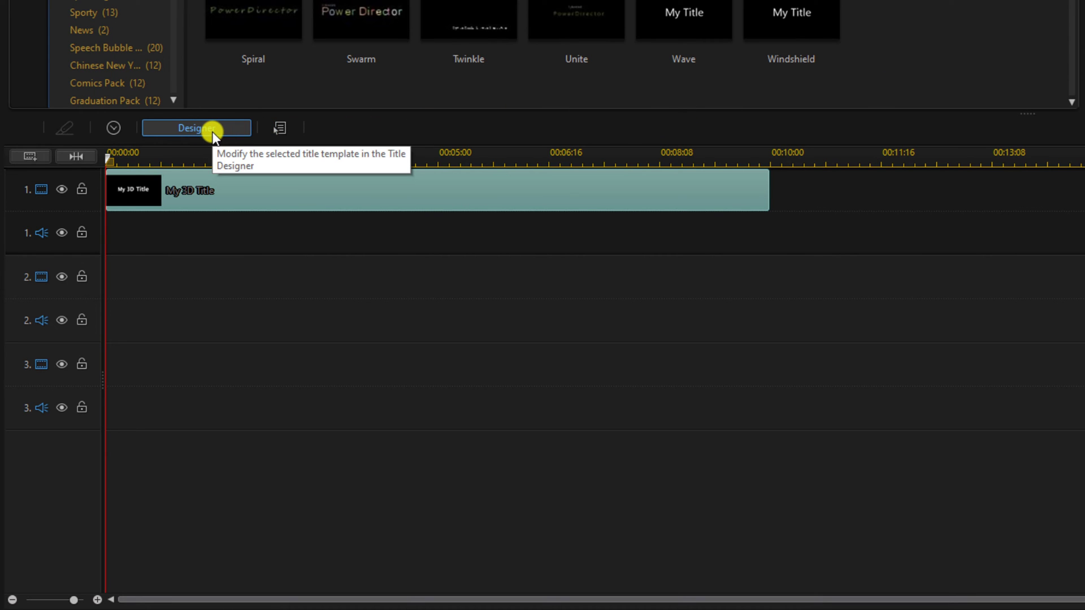
Step: Open My 3D Title in Title Designer, select its text, and change Segoe UI to Wingdings
click(213, 132)
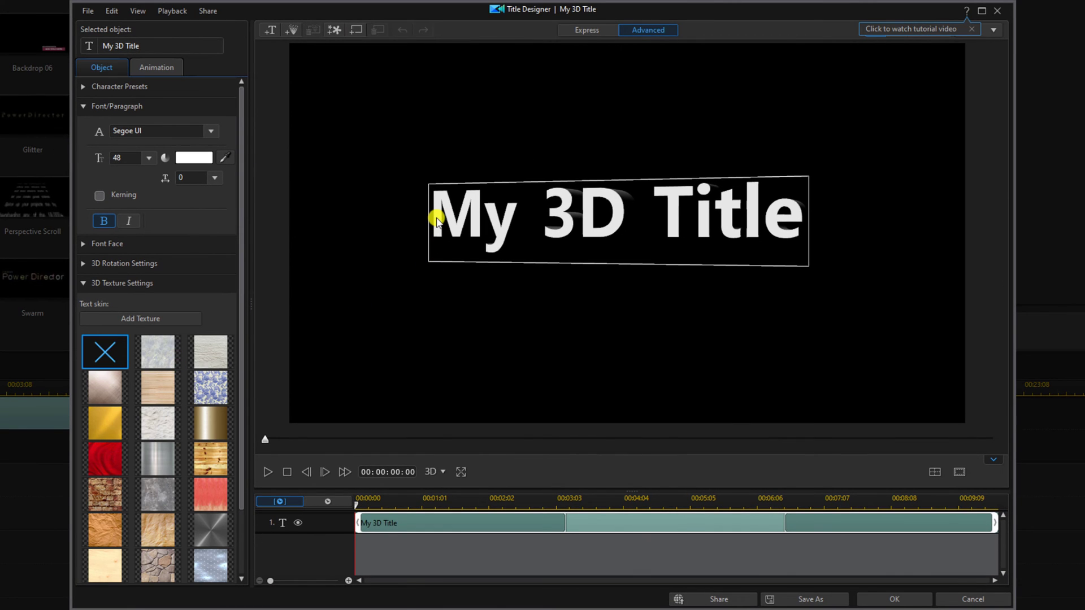
click(435, 219)
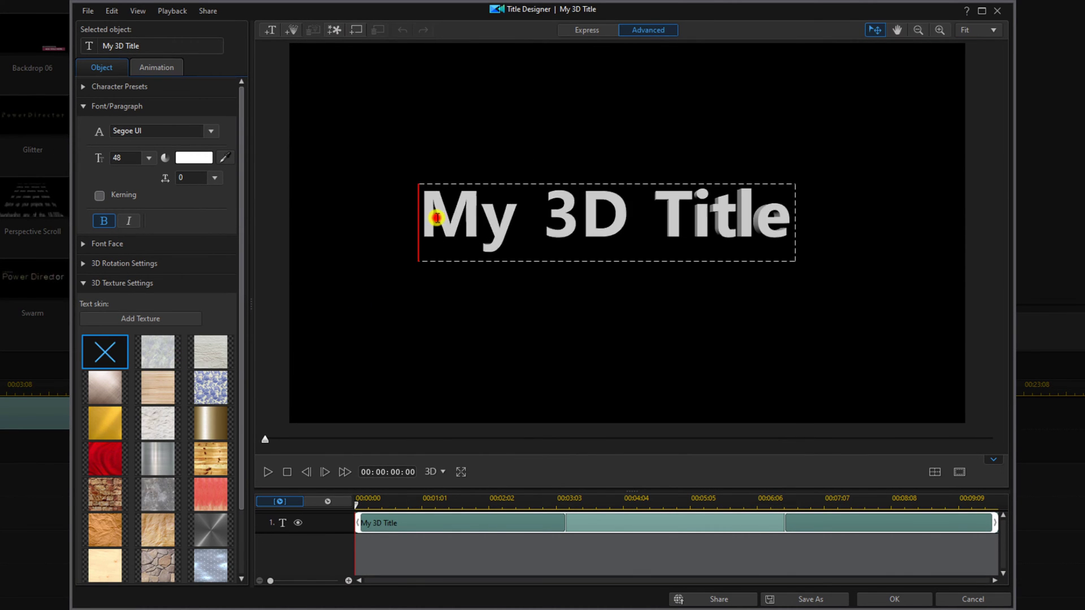
double_click(436, 219)
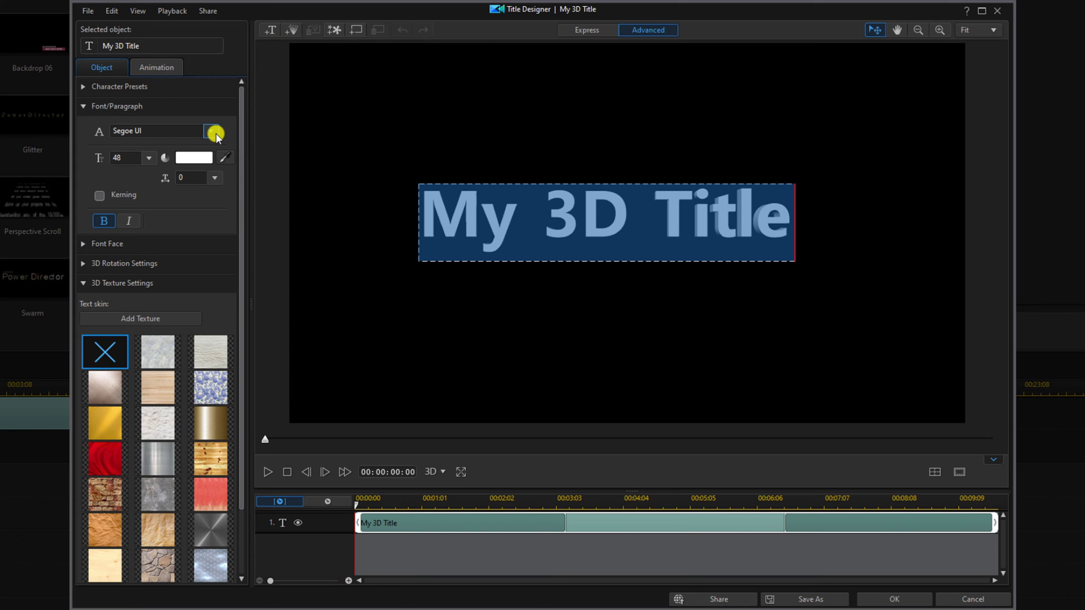
click(215, 134)
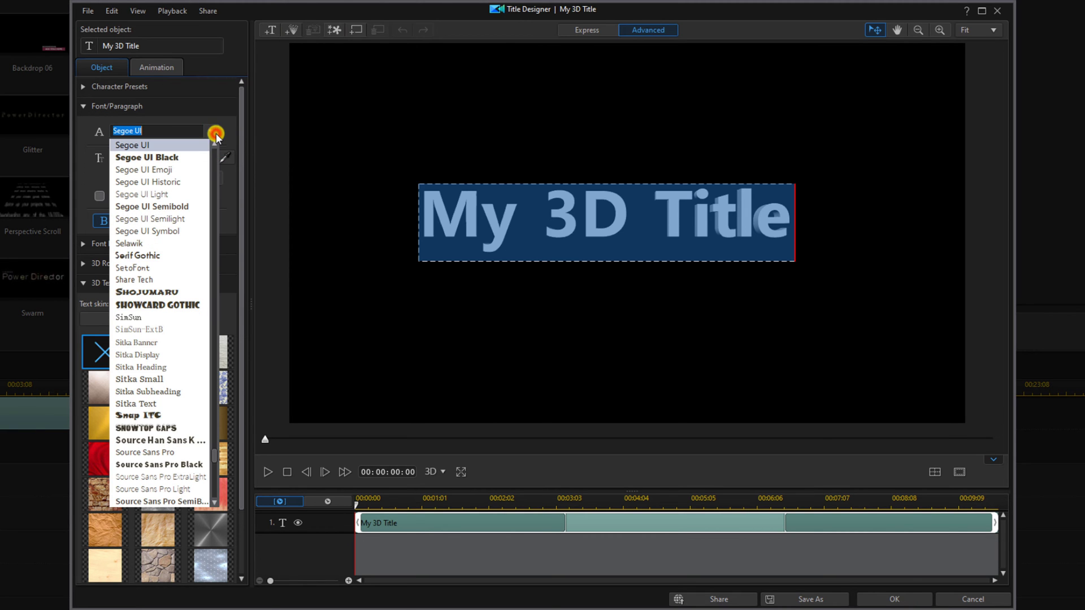
scroll(175, 351, down, 2)
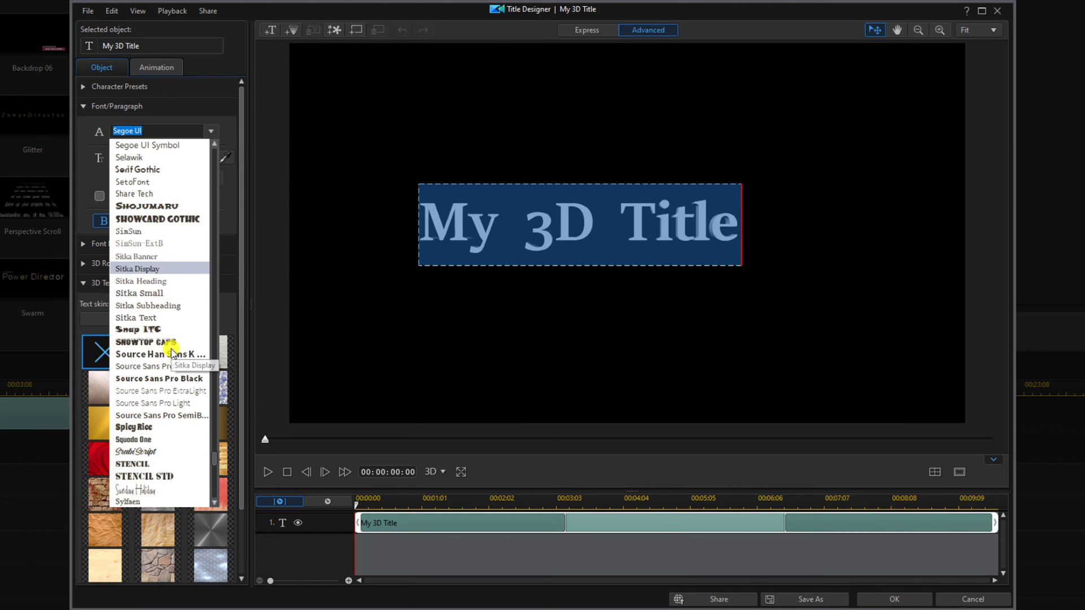
scroll(175, 351, down, 3)
scroll(170, 348, down, 3)
scroll(172, 349, down, 1)
scroll(172, 350, down, 3)
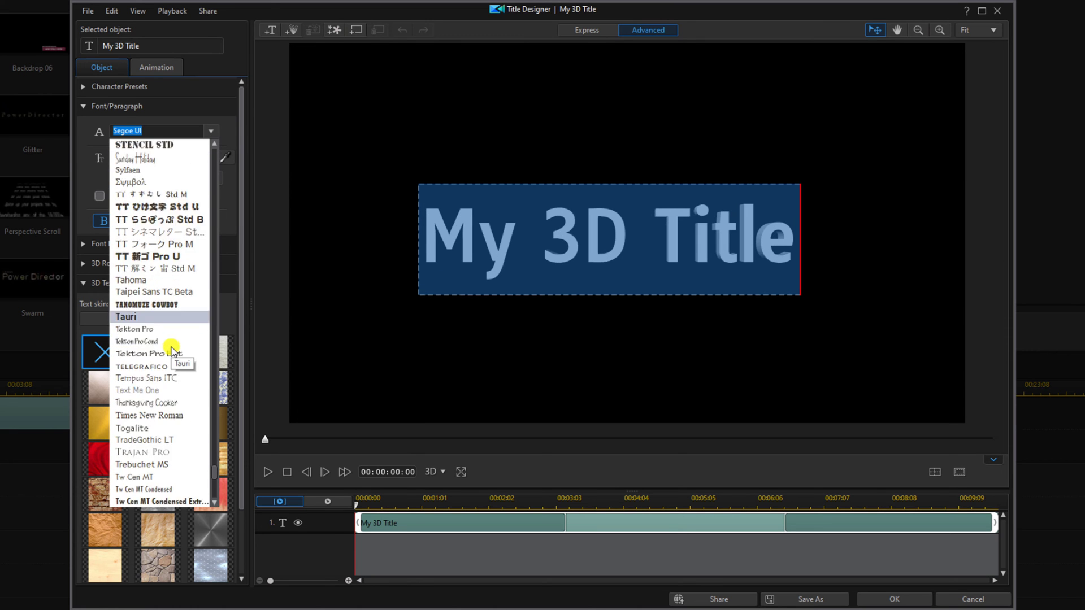
scroll(172, 350, down, 2)
scroll(172, 350, down, 4)
scroll(171, 348, down, 5)
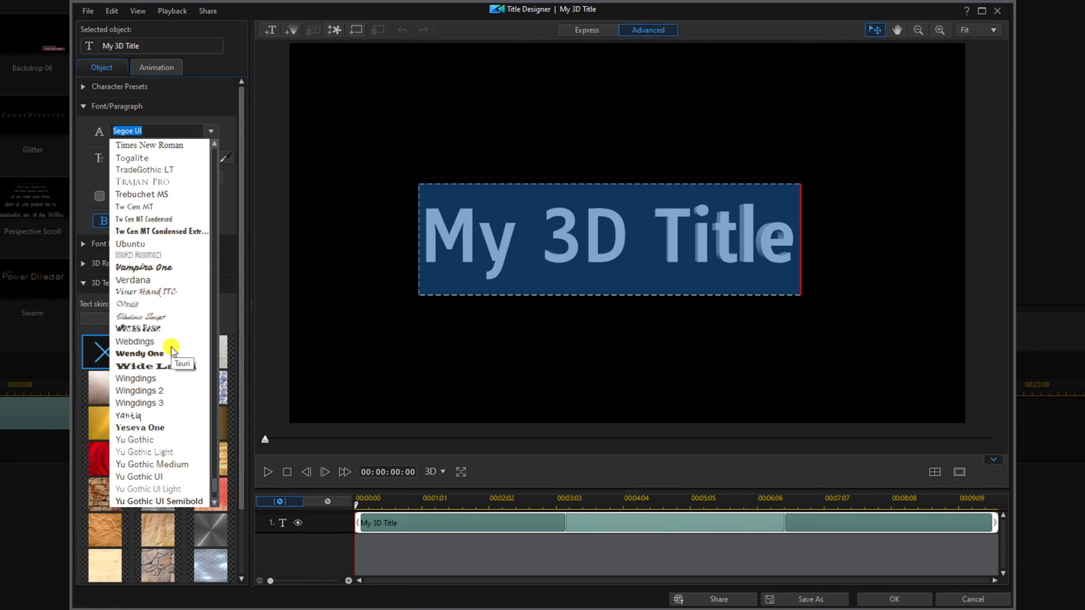
click(177, 381)
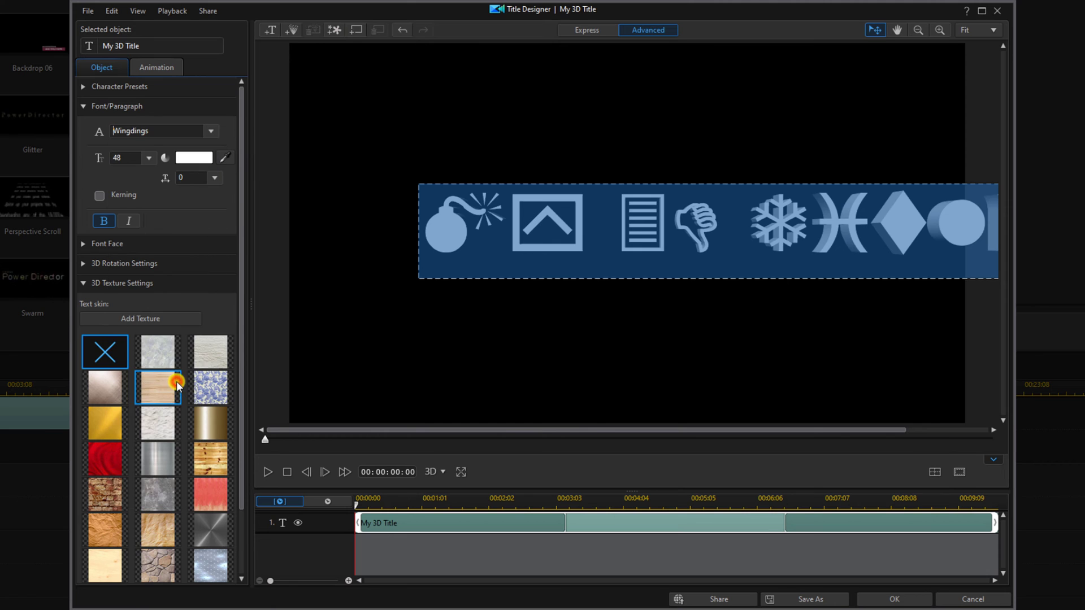
Step: Replace the text with the Wingdings 'n' square glyph, enlarge it to 96, and move it toward centre
click(149, 48)
drag(133, 48, 86, 48)
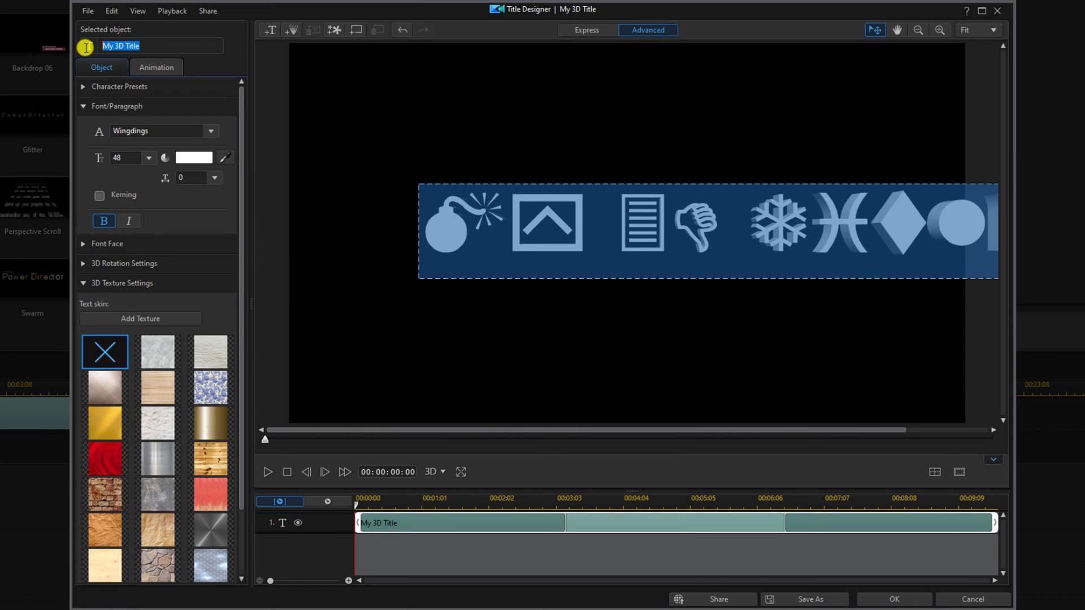
text(n)
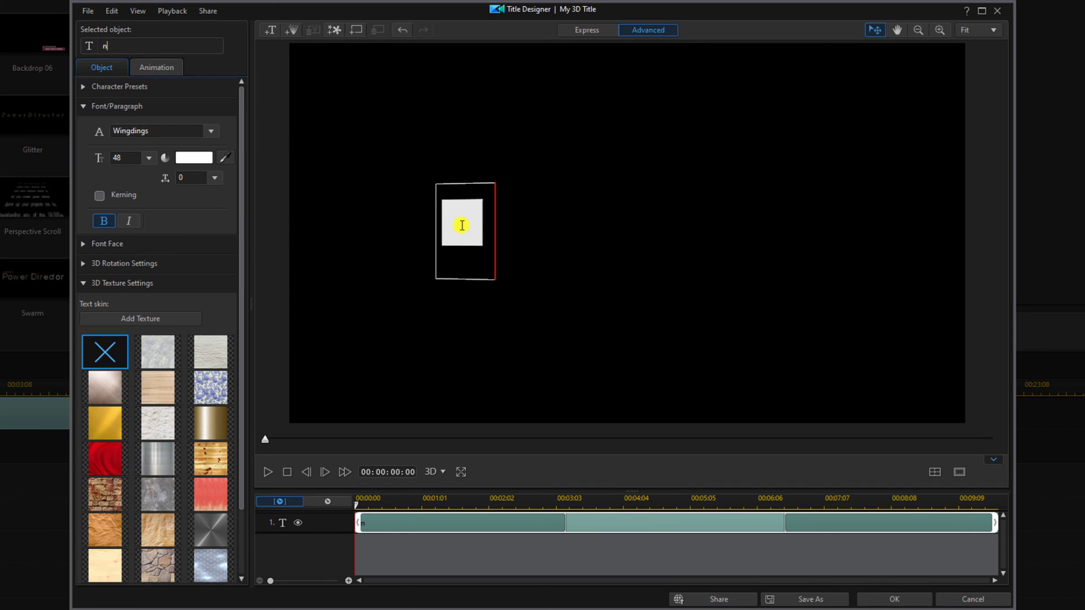
double_click(445, 215)
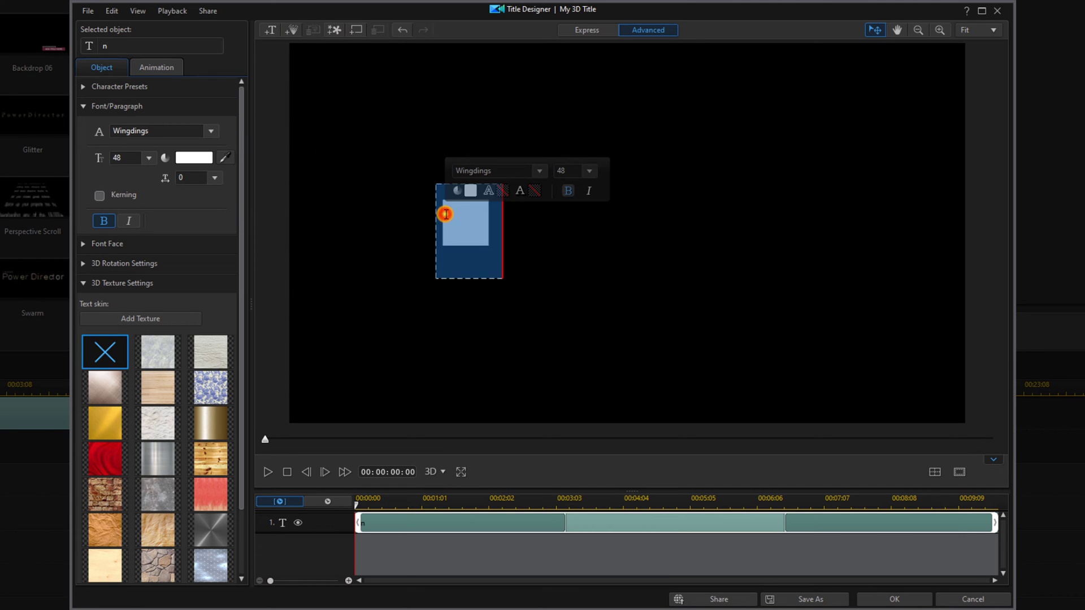
click(147, 158)
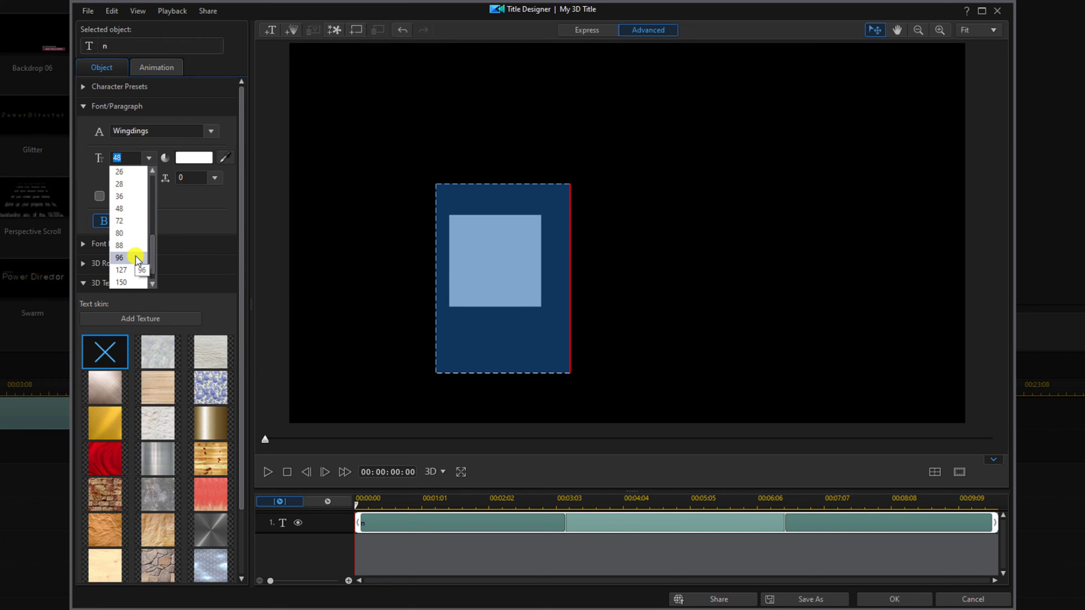
click(119, 257)
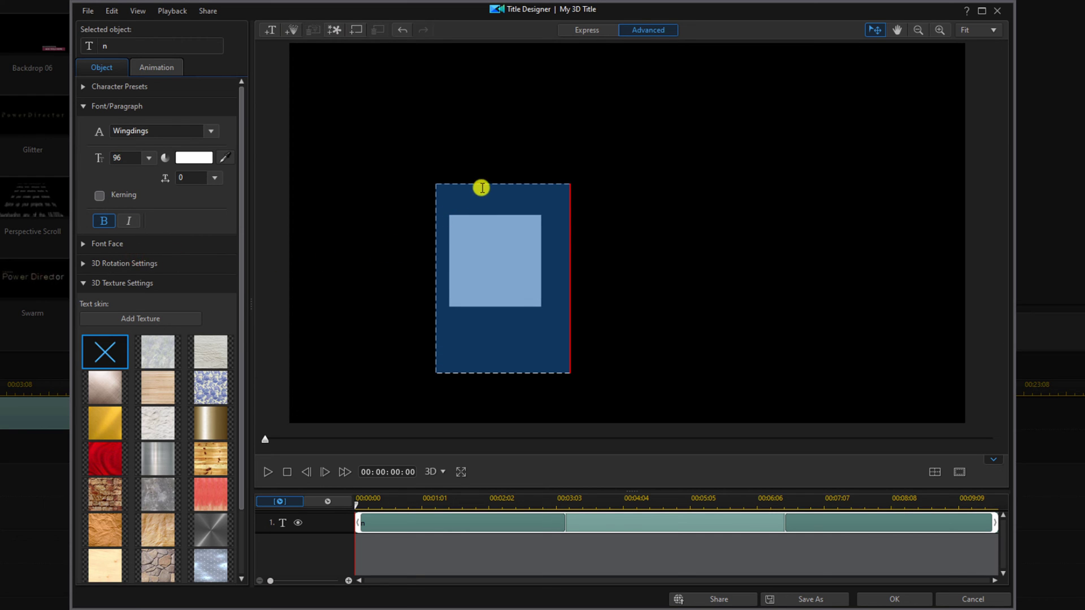
drag(480, 188, 614, 166)
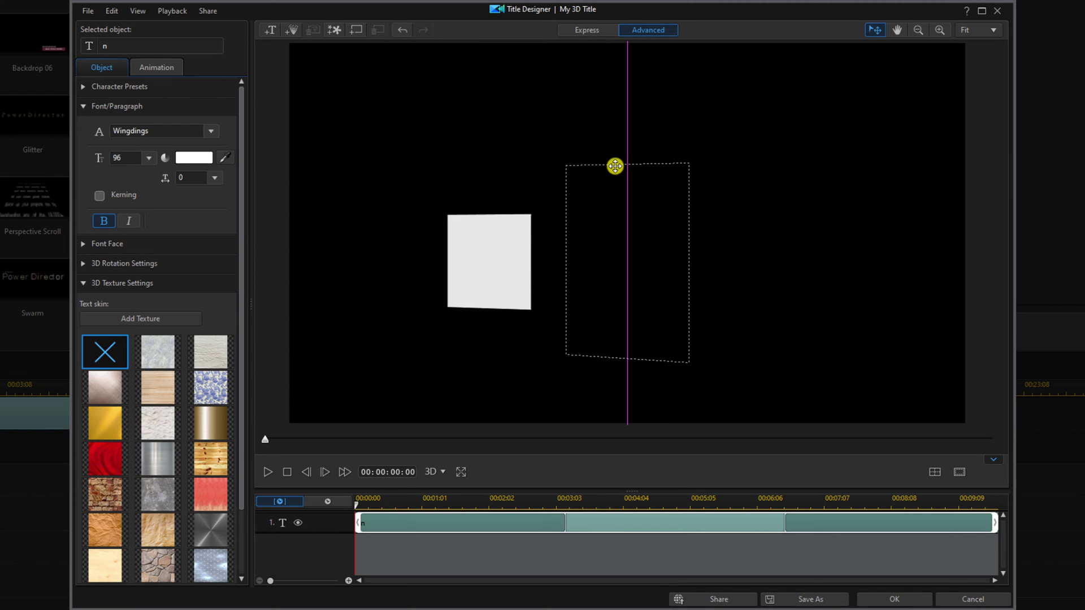
Step: Settle the glyph near the canvas centre and raise its Font Face extrusion from 20 to 50
drag(614, 166, 619, 141)
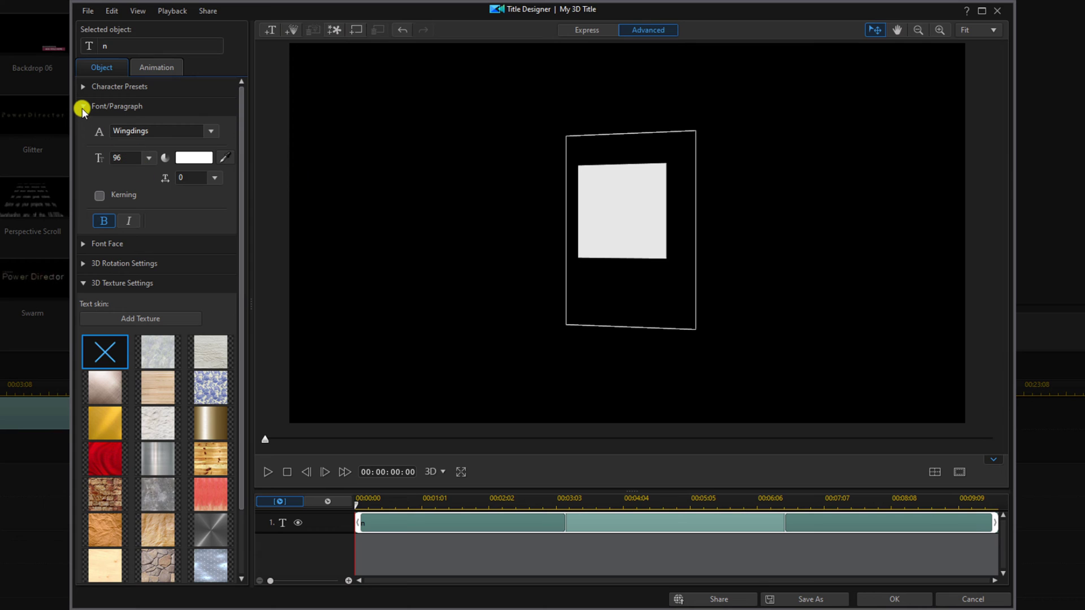
click(83, 106)
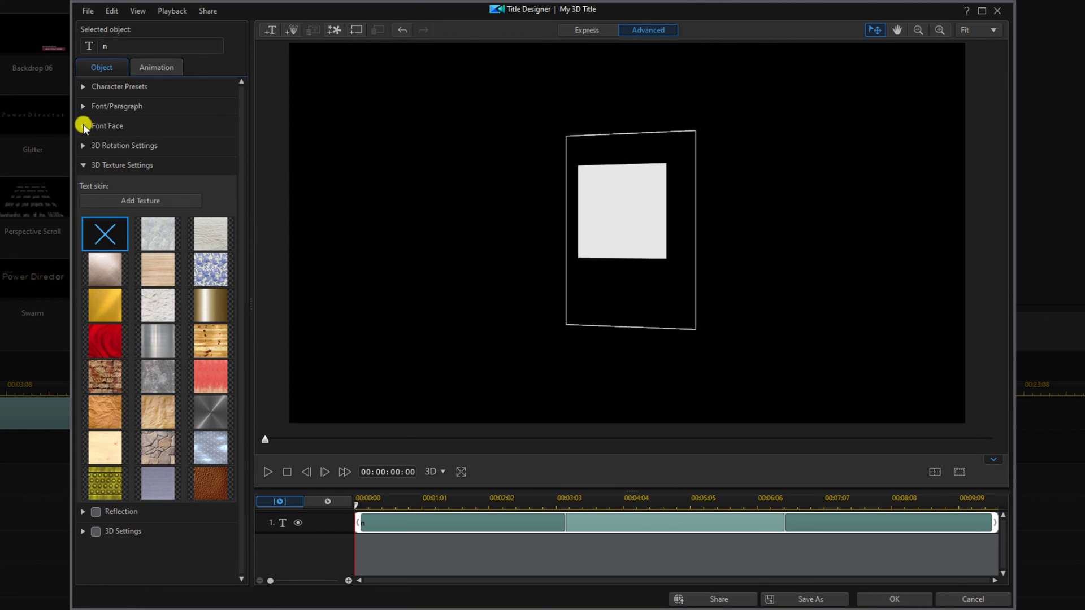
click(82, 126)
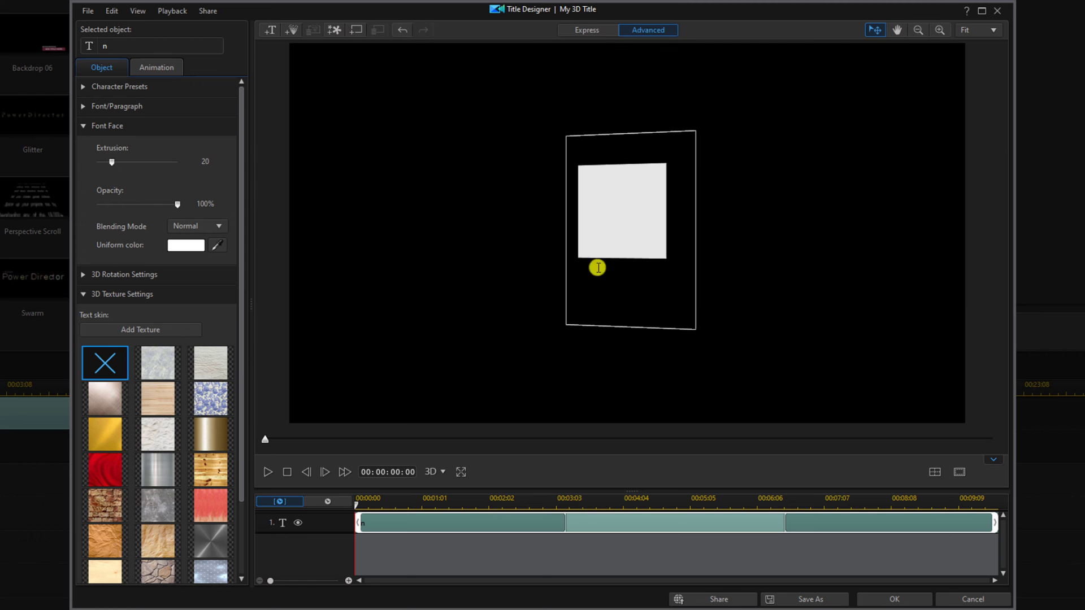
double_click(576, 227)
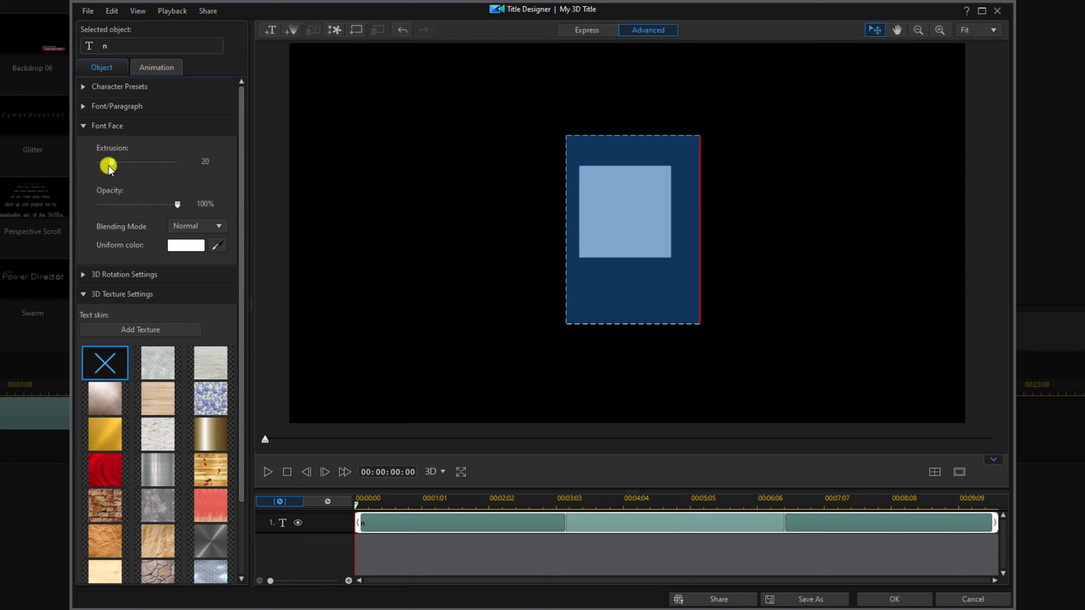
drag(106, 167, 110, 165)
drag(121, 167, 133, 168)
click(83, 126)
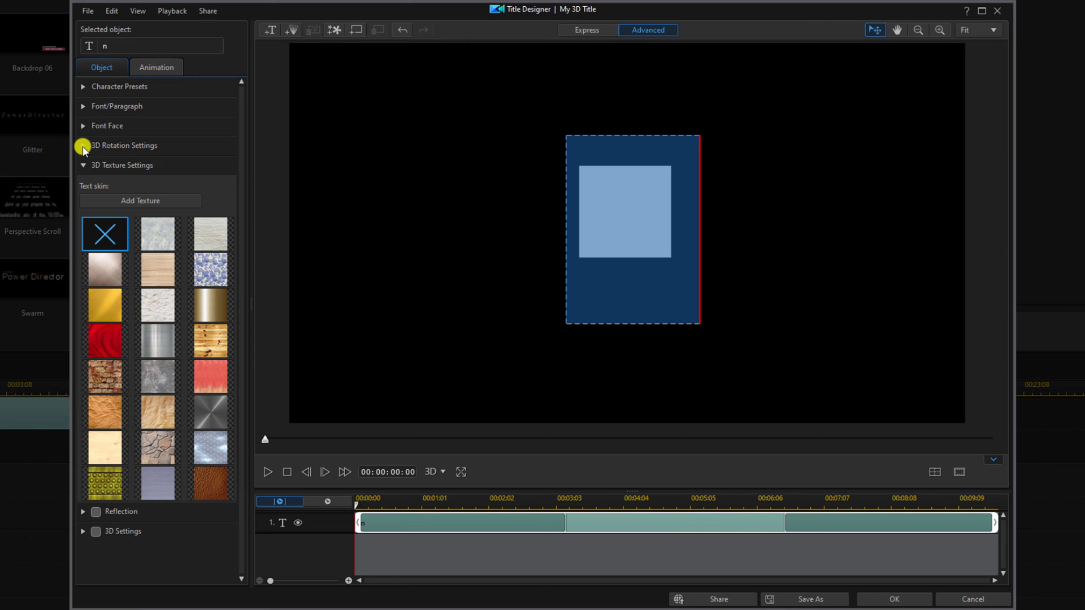
Step: Set the cube's 3D rotation sliders to X 6, Y 54 and Z 9
click(84, 146)
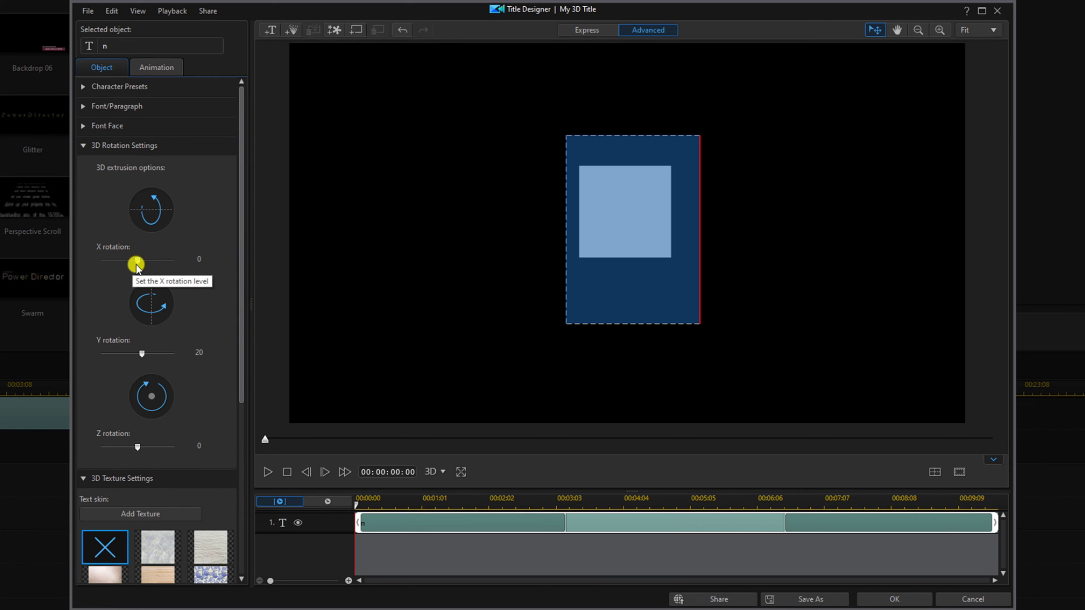
click(135, 262)
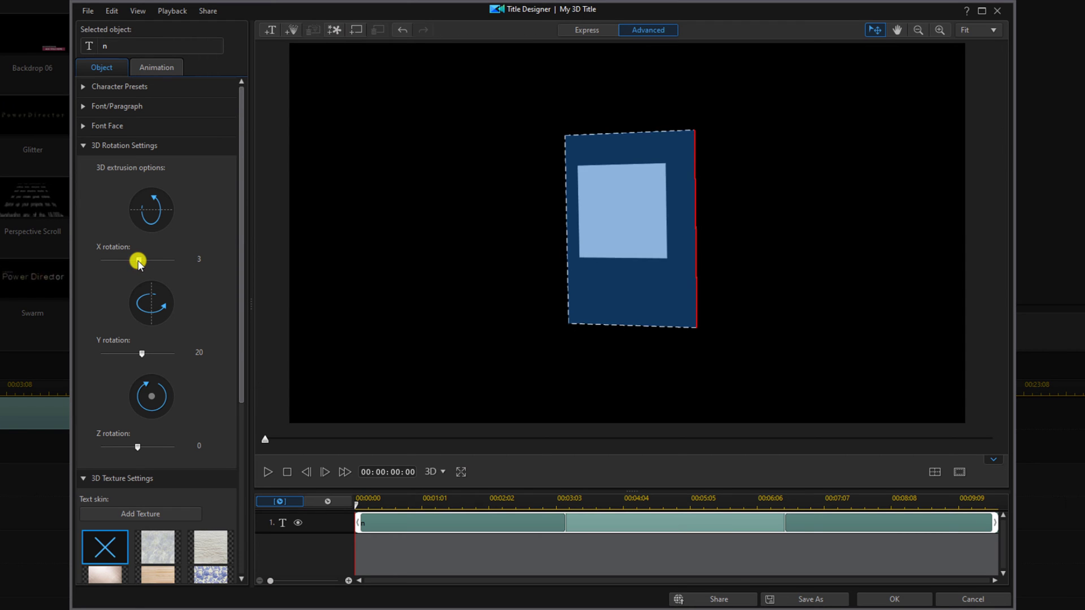
drag(135, 261, 137, 262)
drag(136, 261, 138, 260)
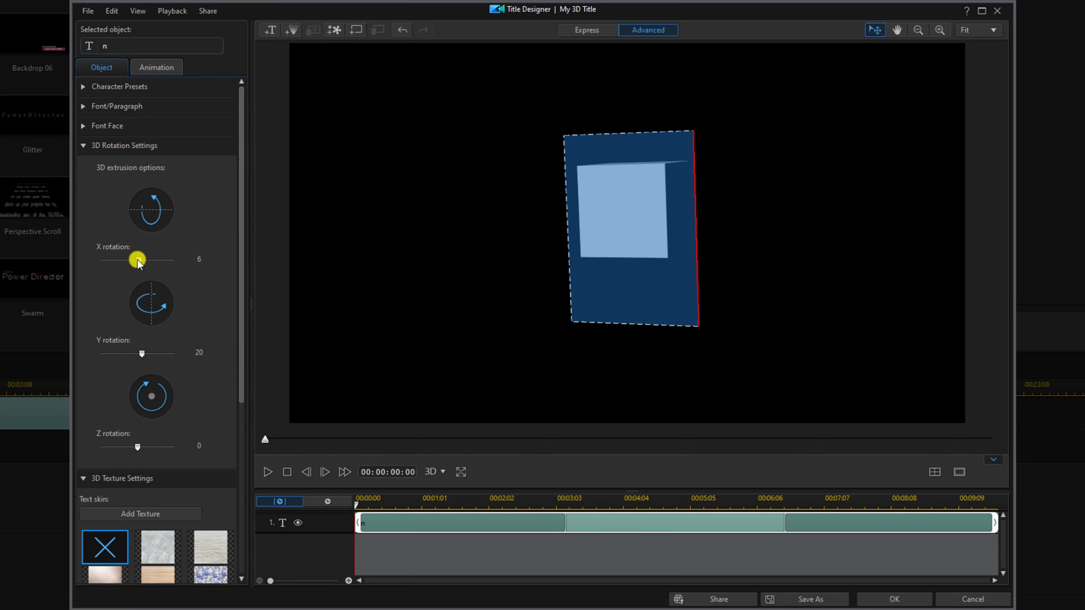
click(141, 354)
drag(142, 354, 148, 352)
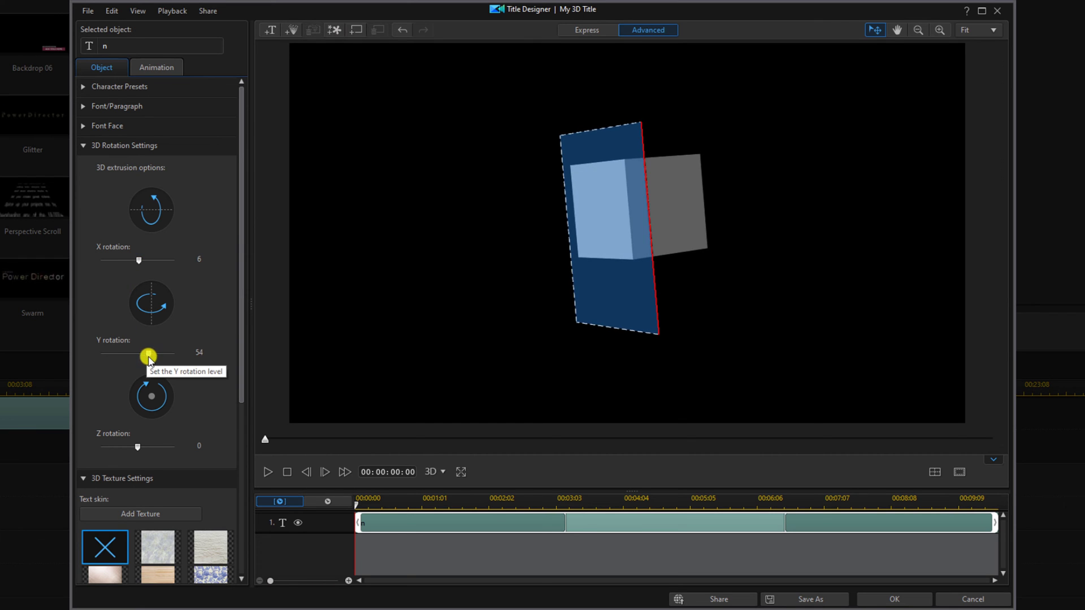
drag(136, 448, 138, 449)
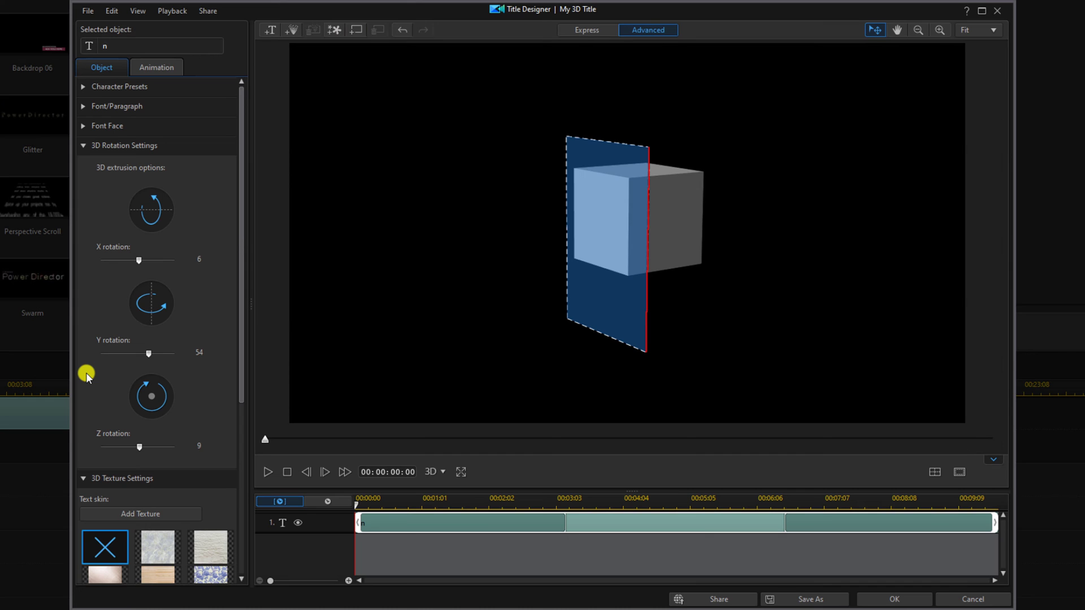
Step: Add vigor200103.png as a custom texture and apply it to the cube's faces
click(83, 147)
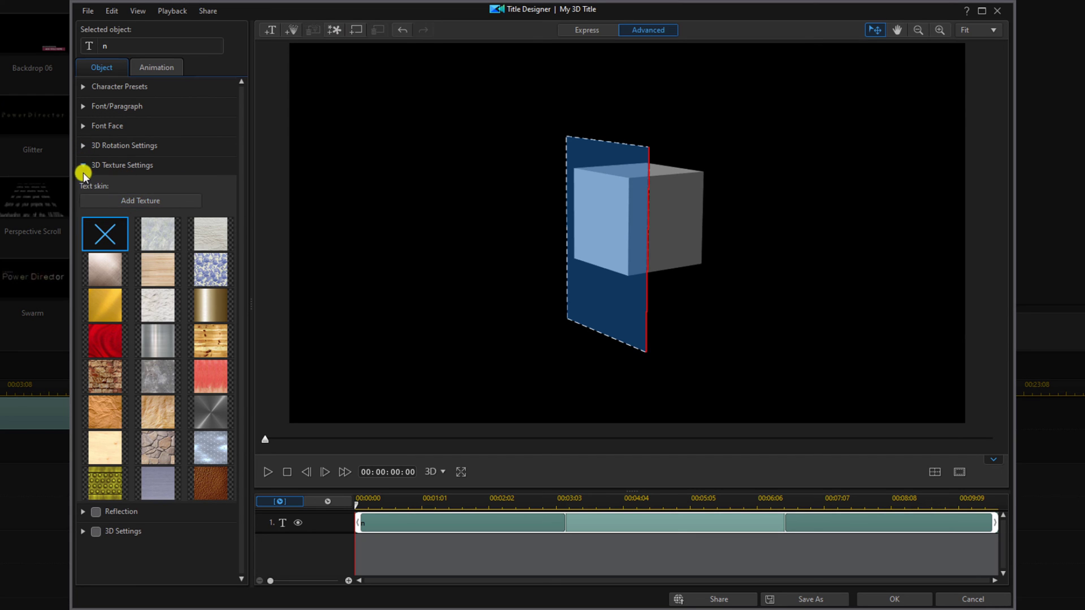
click(83, 168)
click(83, 167)
click(184, 202)
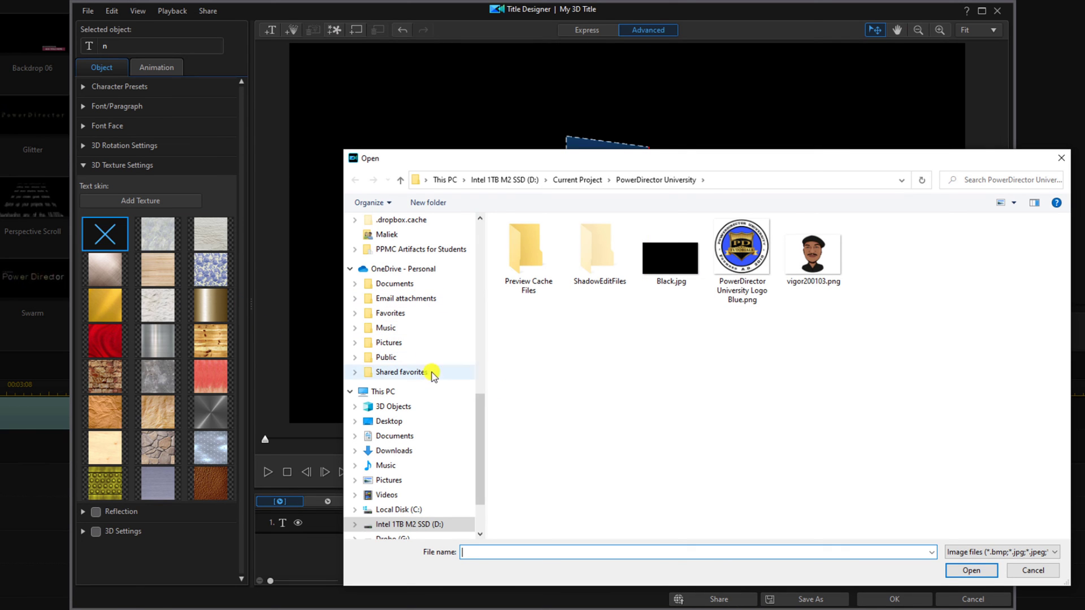
mouse_move(416, 373)
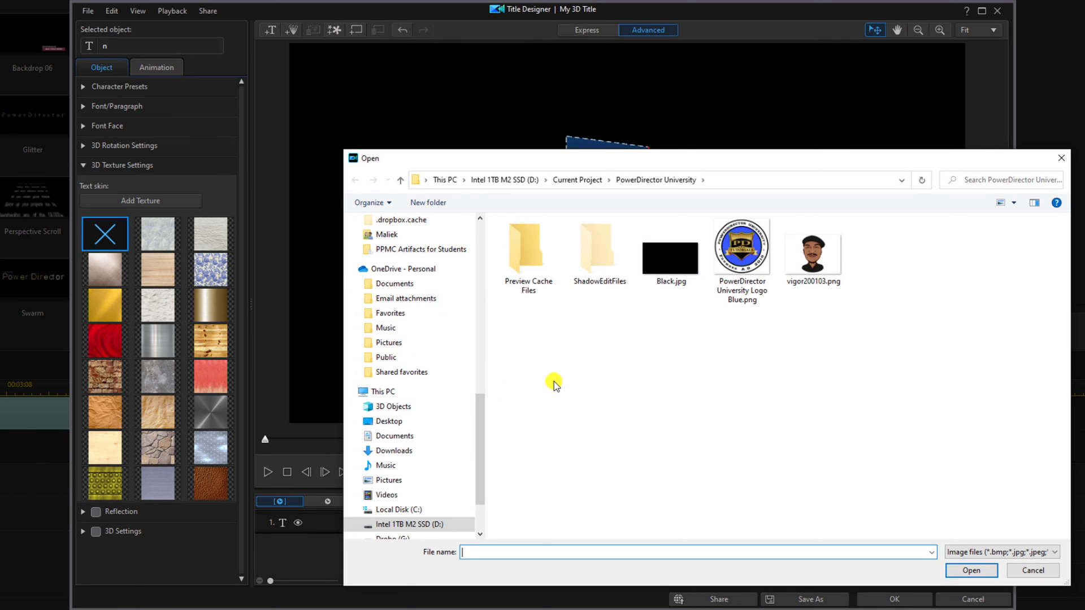
click(811, 257)
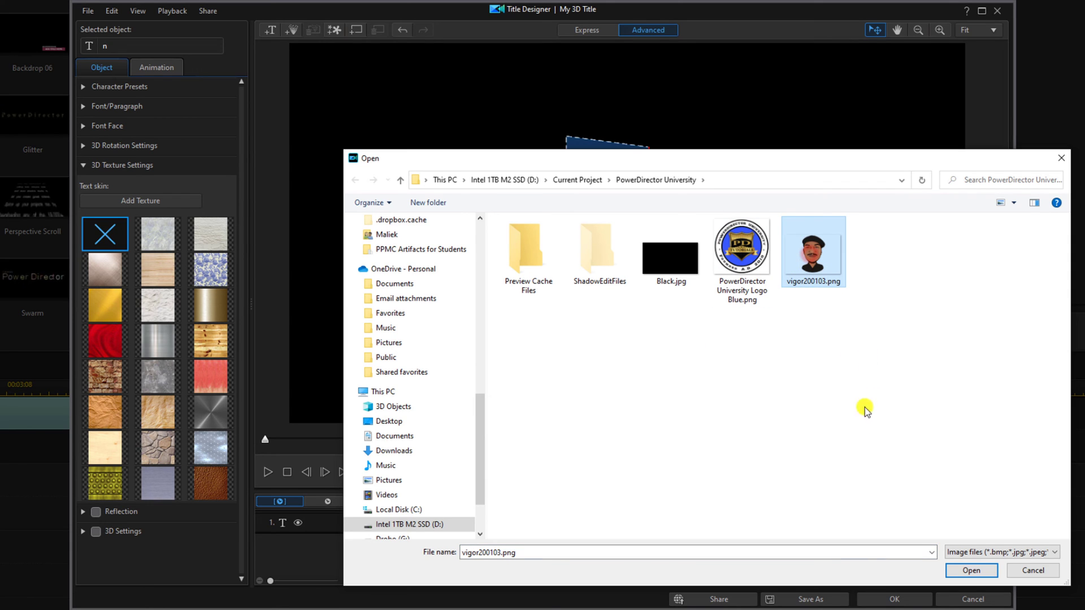
click(966, 570)
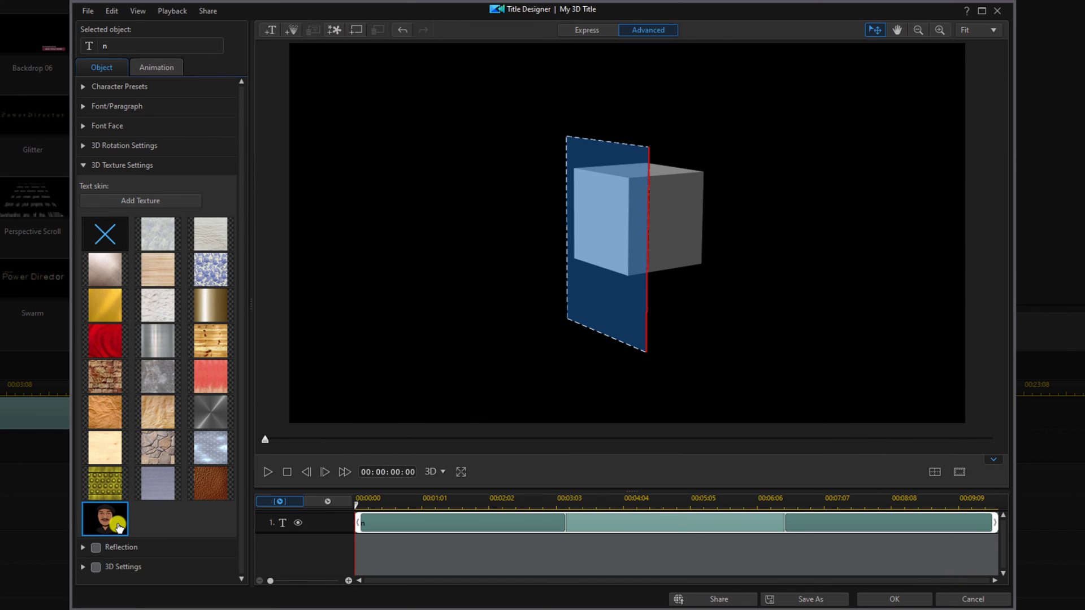
click(117, 526)
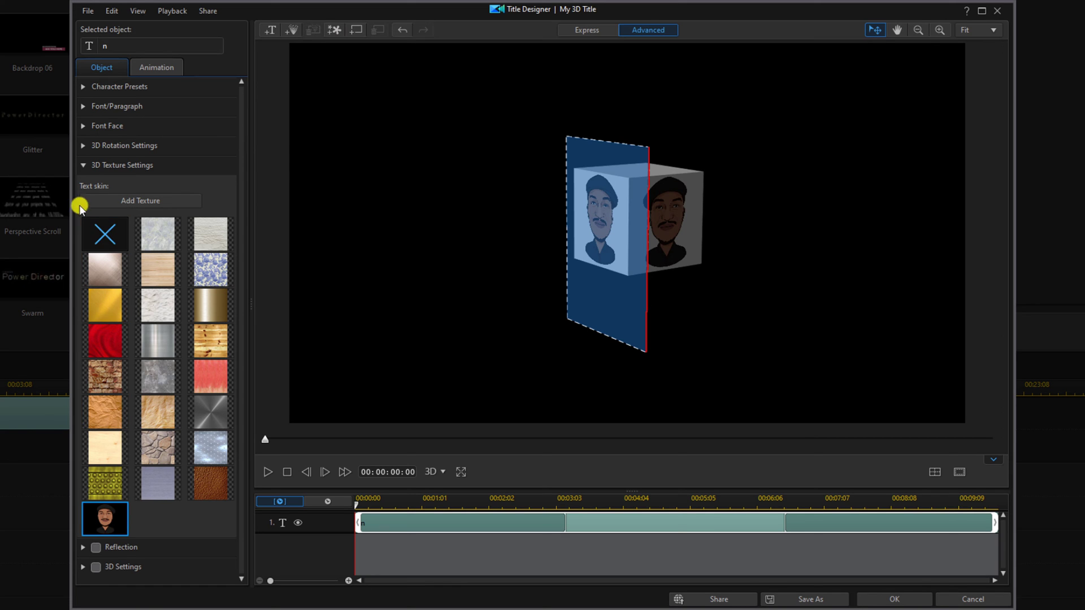
Step: Apply the 3D Spin Horizontal I In Animation effect and preview it about two seconds in
click(82, 166)
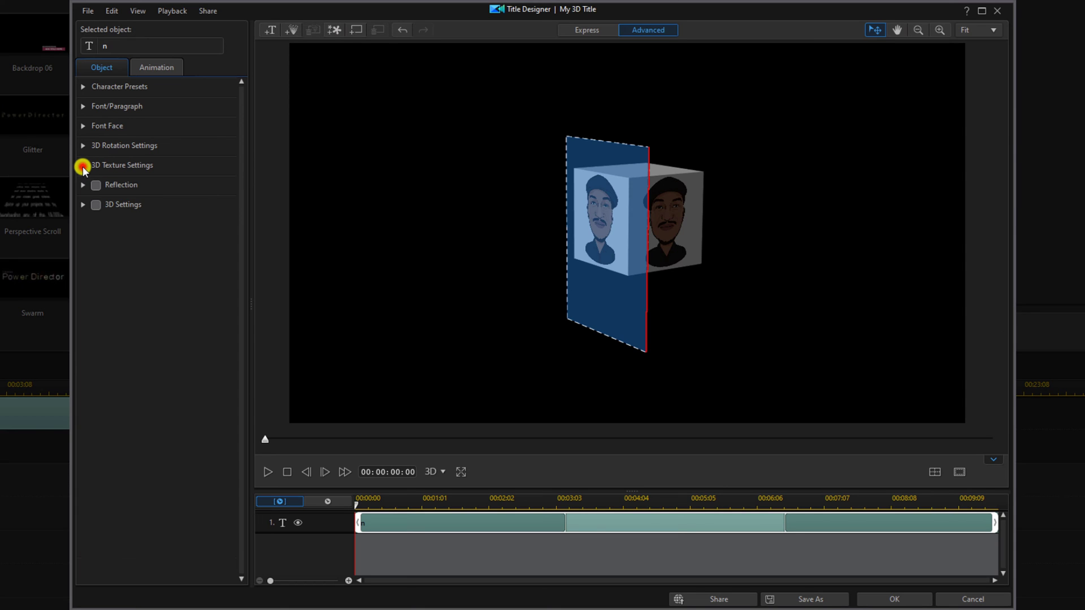
click(155, 72)
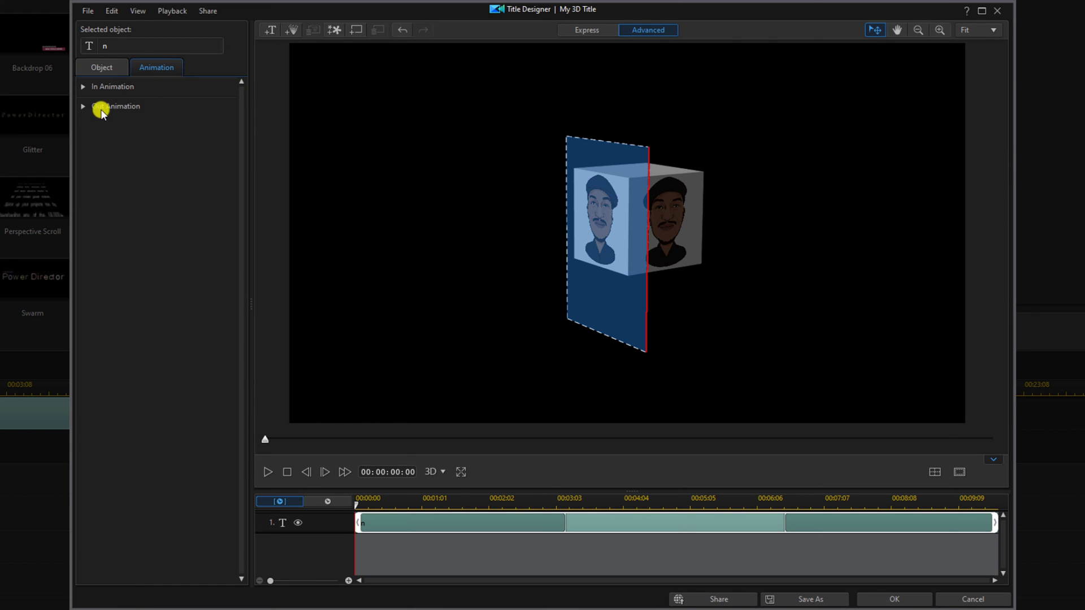
click(83, 87)
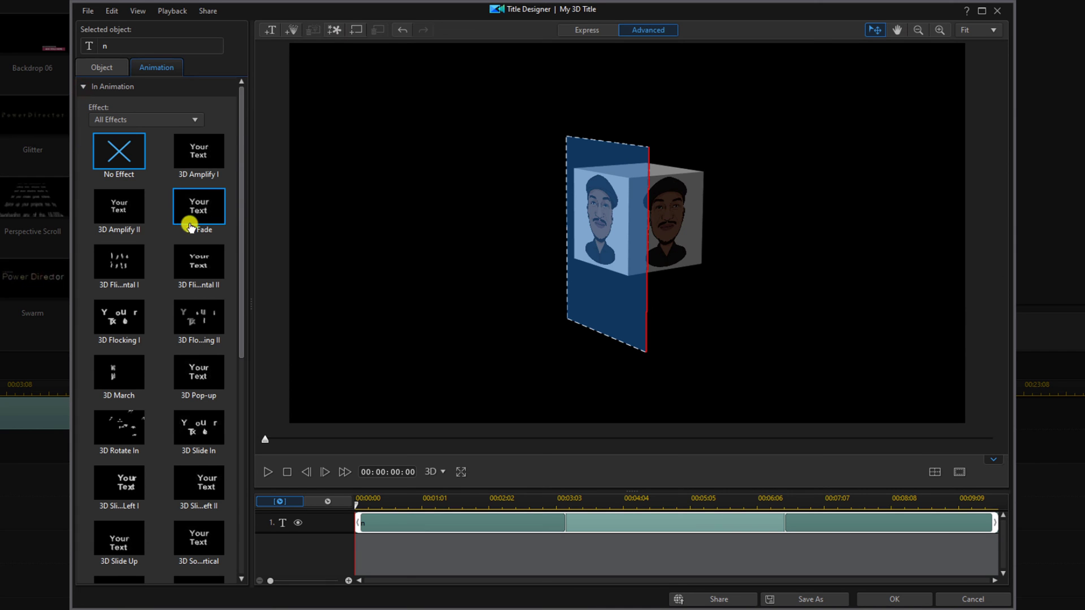
drag(243, 190, 254, 227)
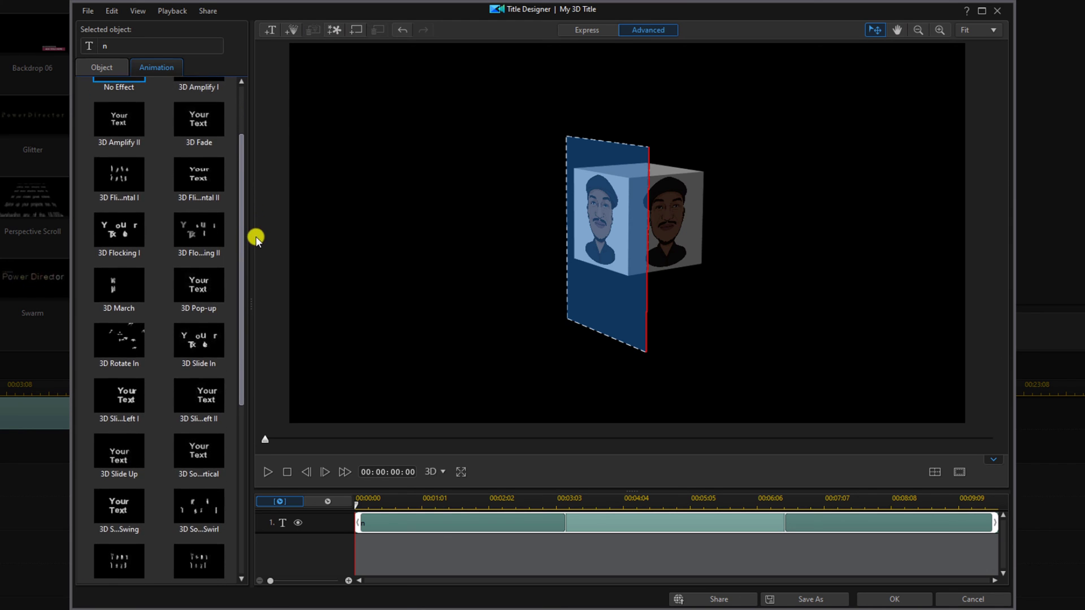
drag(254, 226, 243, 314)
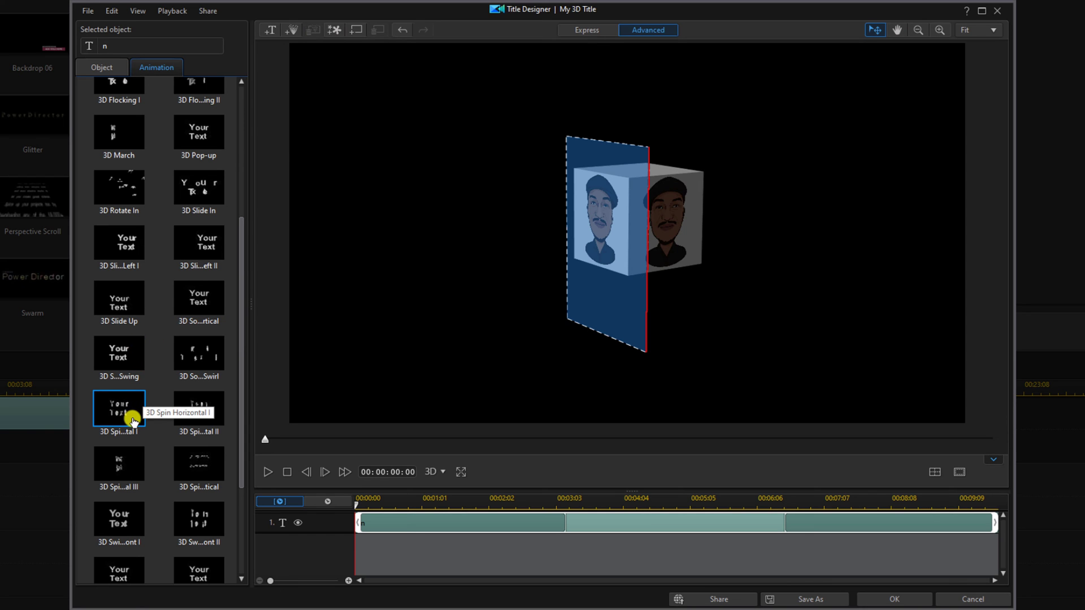
click(134, 420)
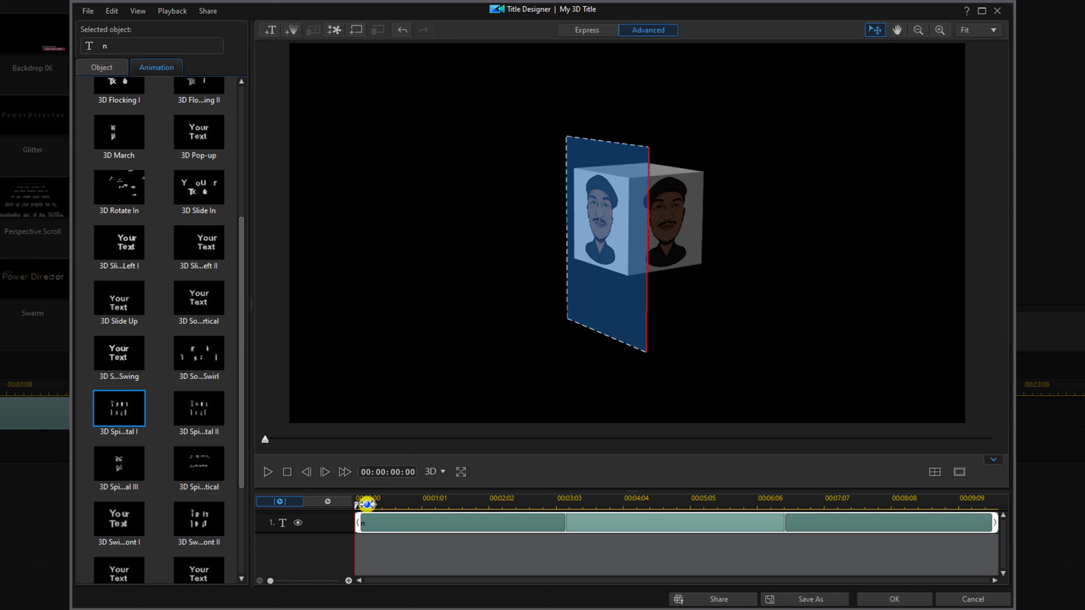
mouse_move(358, 502)
mouse_down()
mouse_move(500, 515)
mouse_move(923, 511)
mouse_move(714, 509)
mouse_up()
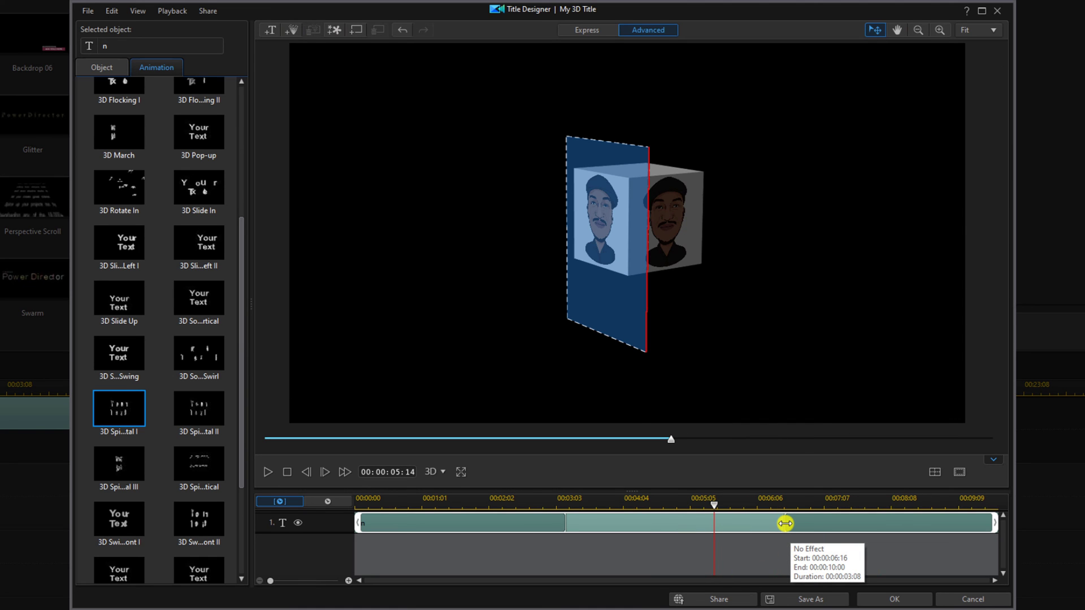
Step: Drag both animation boundary markers, near 3 and 6 seconds, to the clip's end
click(785, 523)
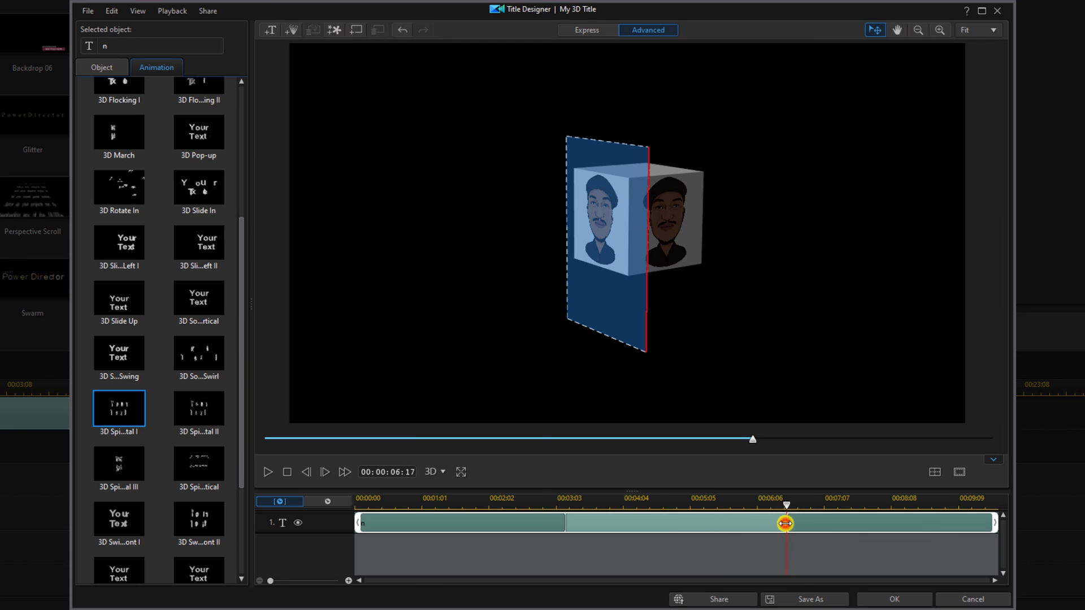
drag(786, 523, 1006, 522)
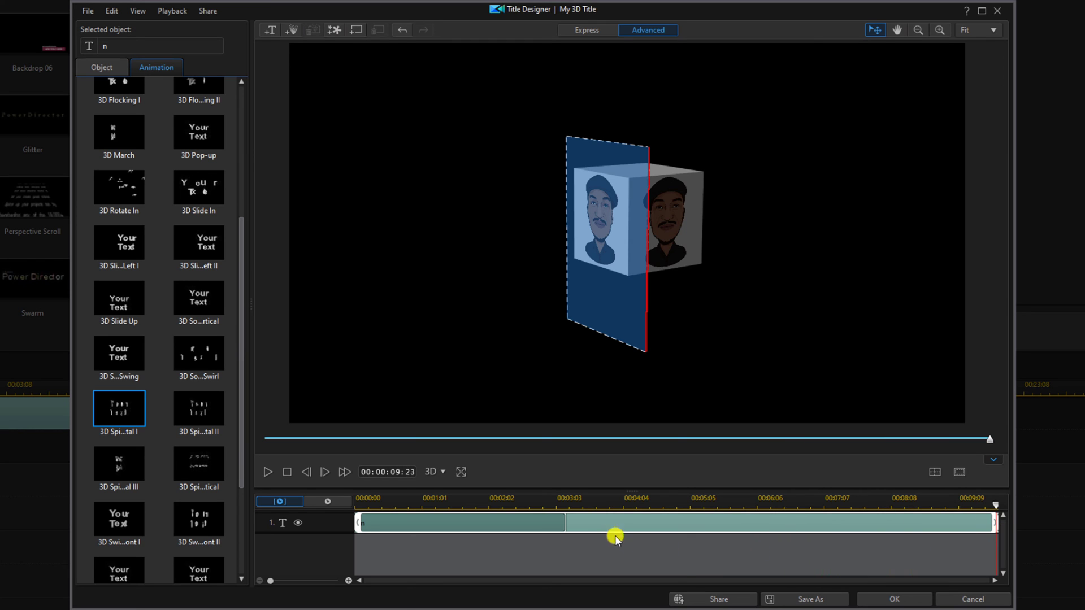
click(565, 524)
drag(565, 524, 1035, 517)
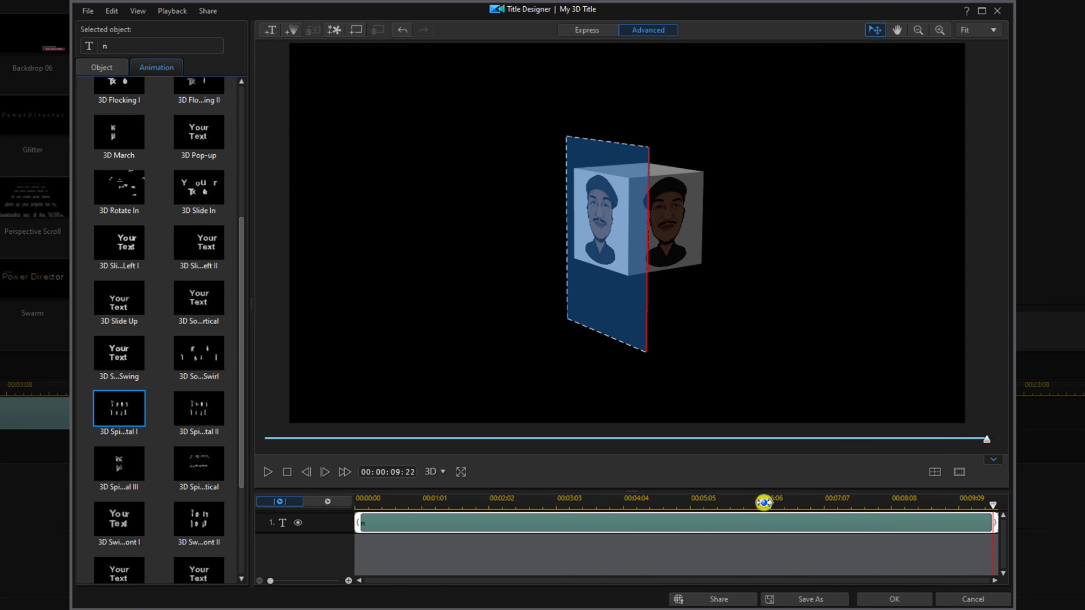
Step: Scrub through the full spin from start to end, then leave Title Designer
click(405, 506)
drag(406, 506, 932, 514)
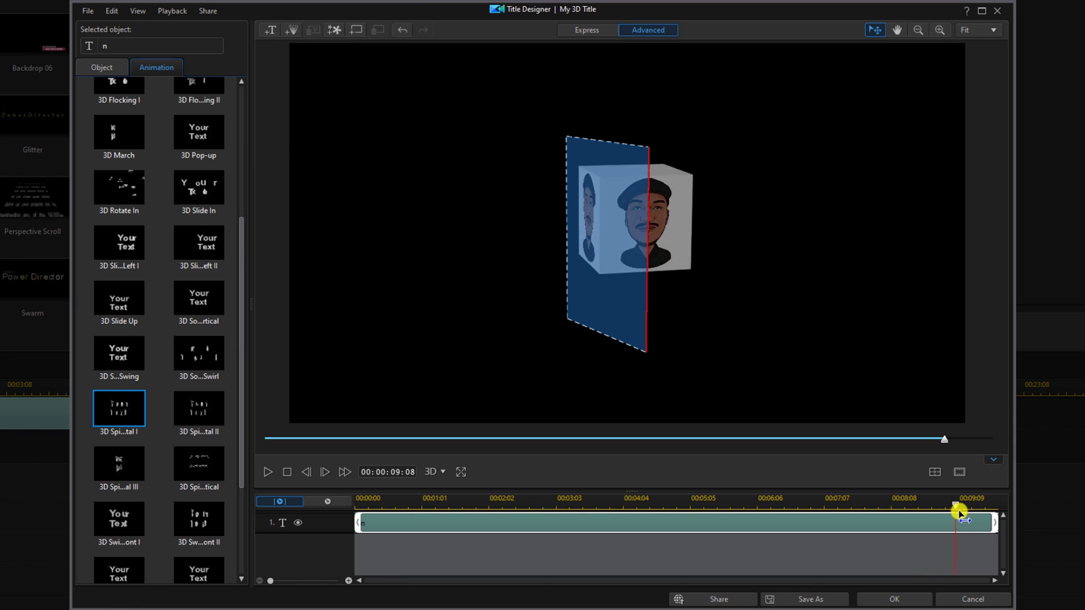
drag(932, 514, 1000, 510)
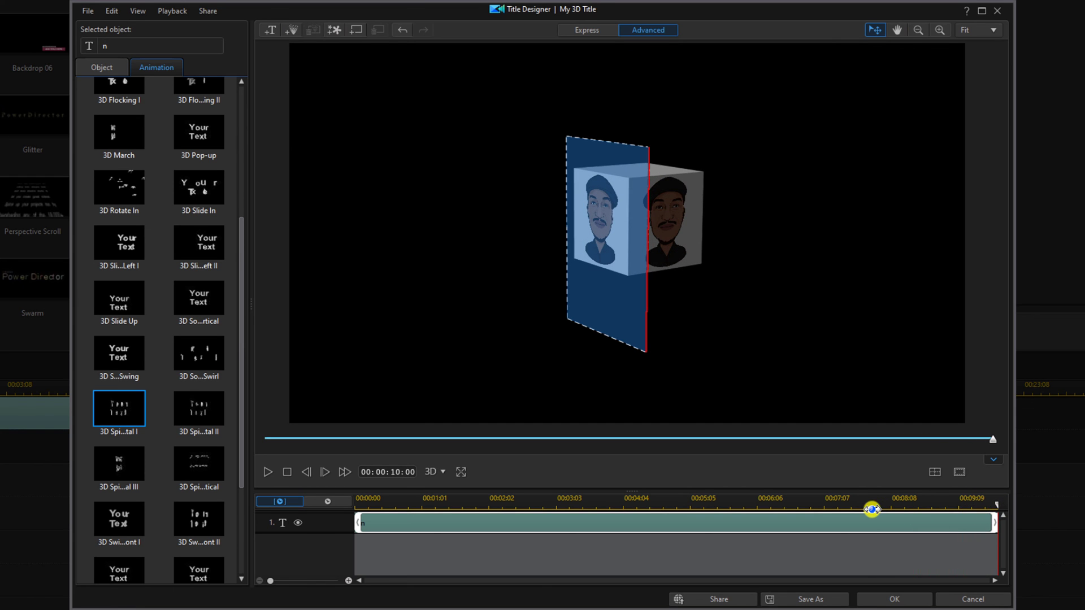
click(893, 600)
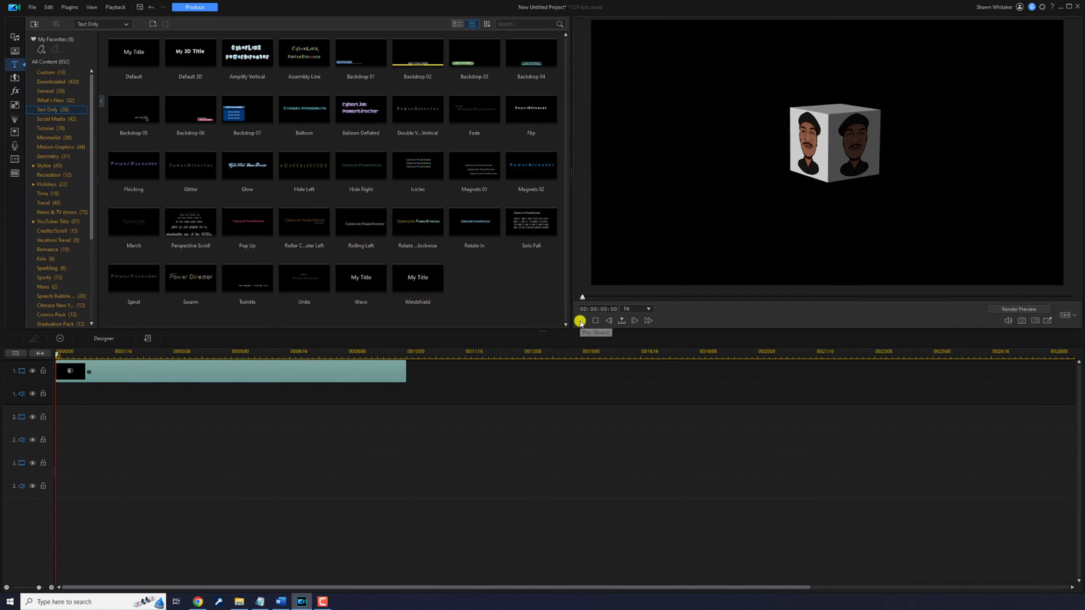
Step: Play the project's textured cube title from the beginning in the main preview
click(579, 320)
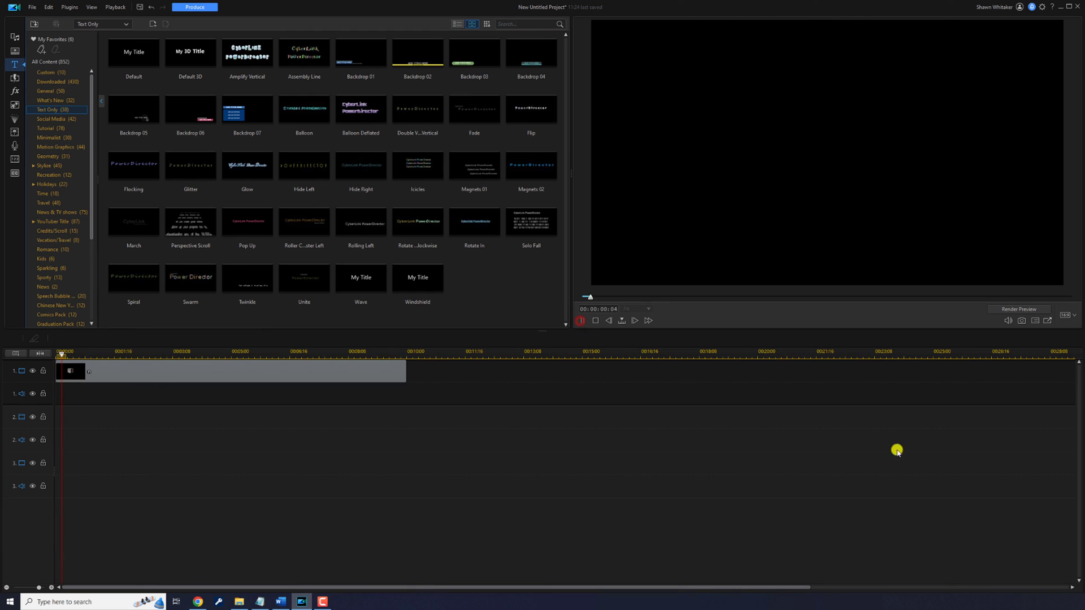